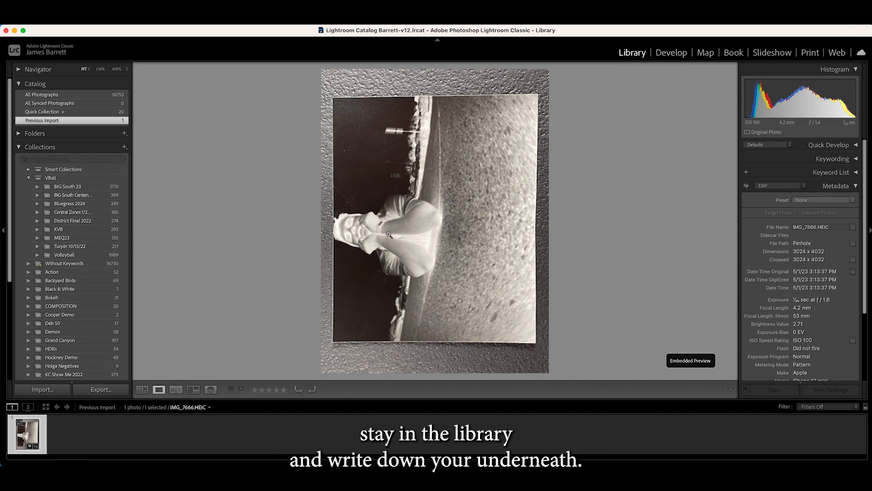
Rotate the photo 90° clockwise and invert its RGB point curve, setting the white end to output 0 and the black end to 255
{"action": "left_click", "coordinate": [313, 389]}
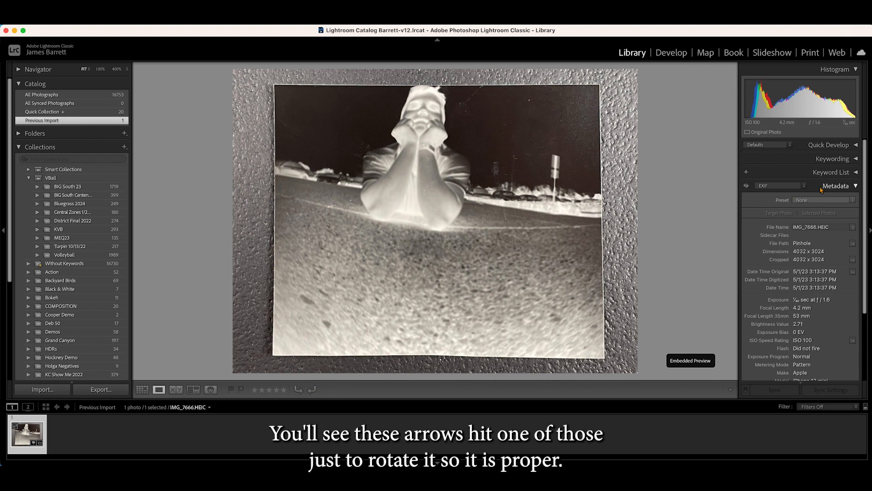
{"action": "left_click", "coordinate": [677, 57]}
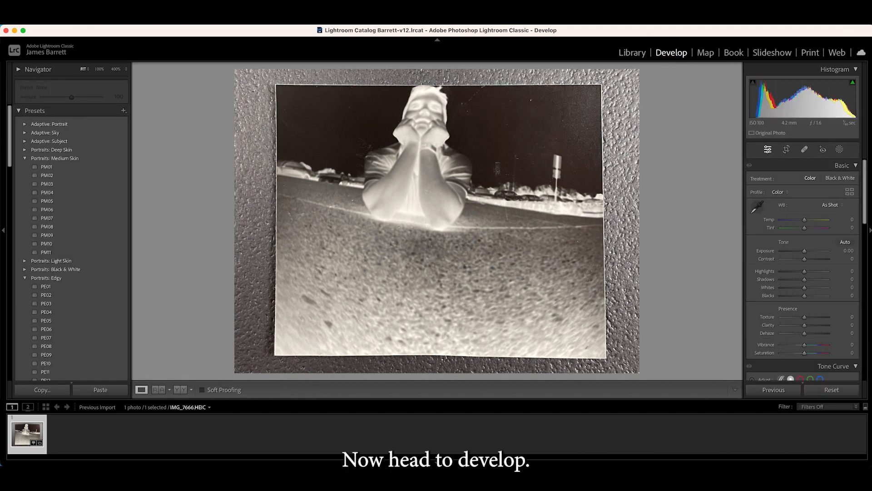
{"action": "left_click_drag", "start_coordinate": [865, 192], "coordinate": [864, 234]}
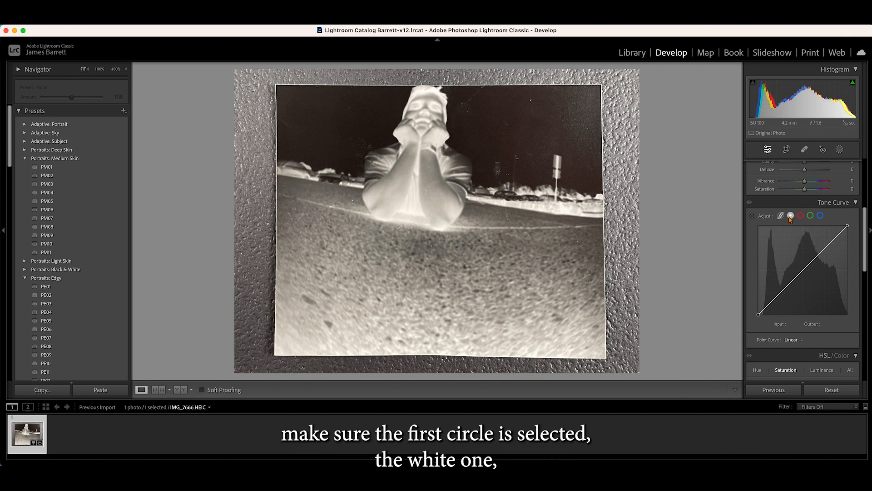
{"action": "left_click_drag", "start_coordinate": [848, 225], "coordinate": [861, 329]}
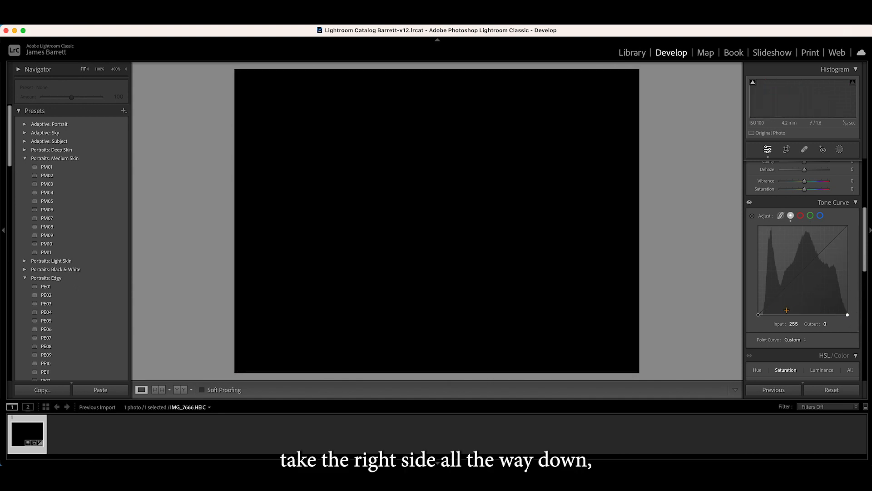
{"action": "left_click_drag", "start_coordinate": [758, 314], "coordinate": [758, 226]}
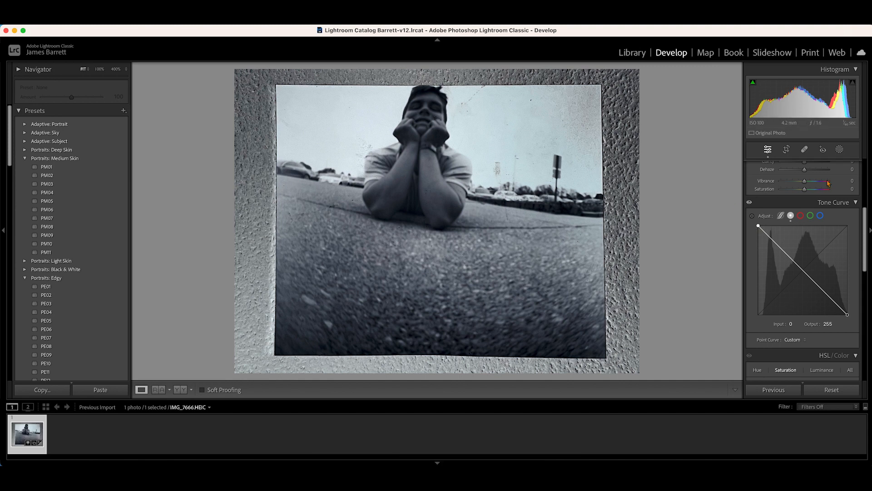
Adjust the tone: Exposure -0.50, Contrast +61, Highlights -30, Shadows +37, Whites -9 and Blacks -54
{"action": "scroll", "coordinate": [849, 208], "scroll_direction": "up", "scroll_amount": 1}
{"action": "scroll", "coordinate": [849, 206], "scroll_direction": "up", "scroll_amount": 6}
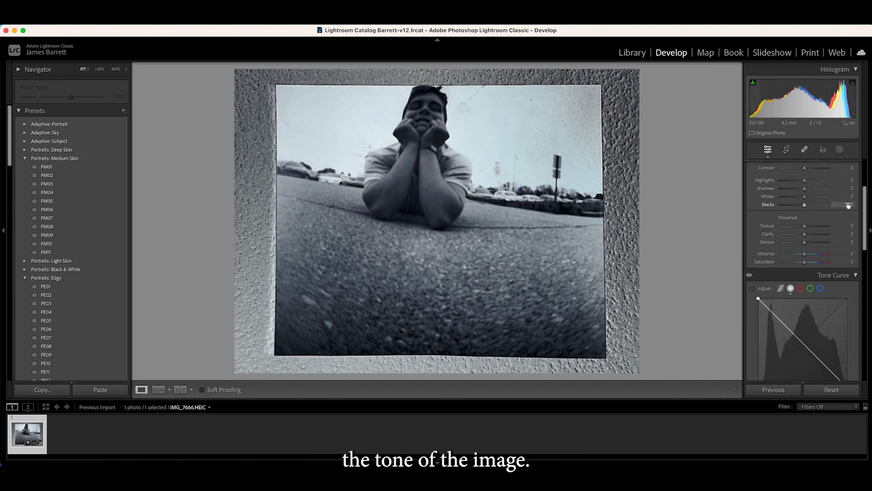
{"action": "left_click_drag", "start_coordinate": [805, 251], "coordinate": [792, 297]}
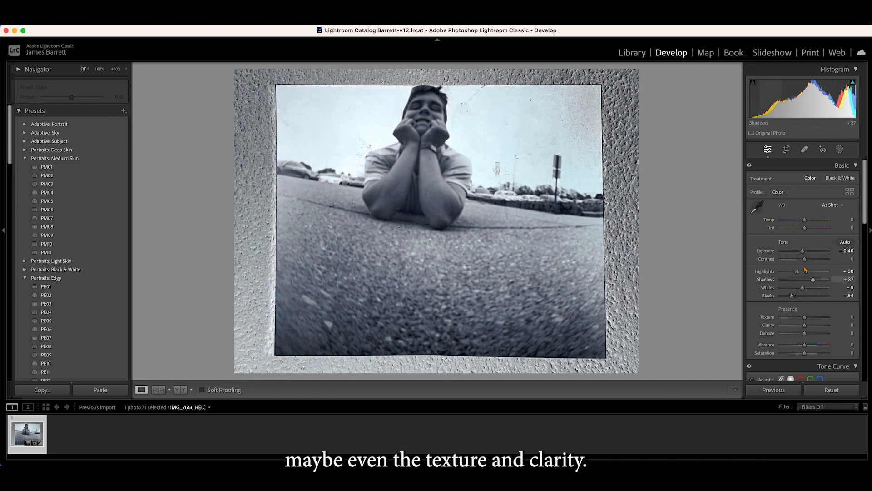
{"action": "left_click_drag", "start_coordinate": [804, 259], "coordinate": [819, 260]}
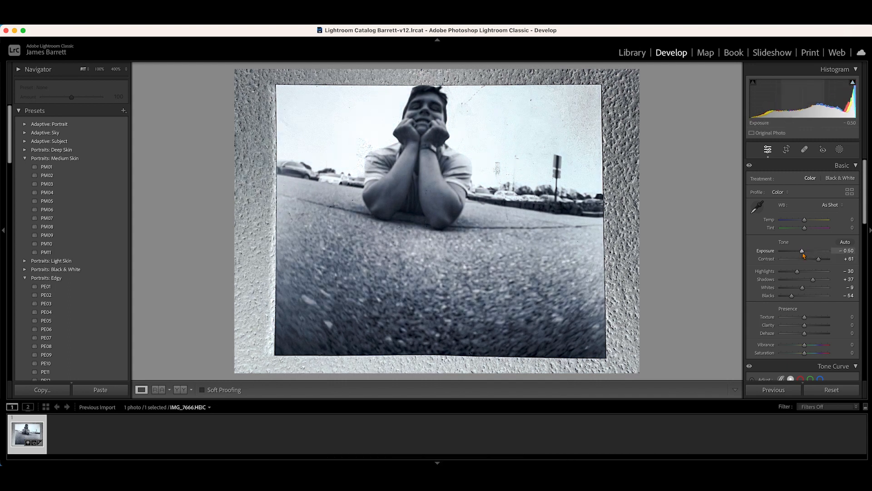
Remove the marks in the sky around the man with the content-aware Remove brush at size 76 and opacity 100
{"action": "left_click", "coordinate": [805, 150]}
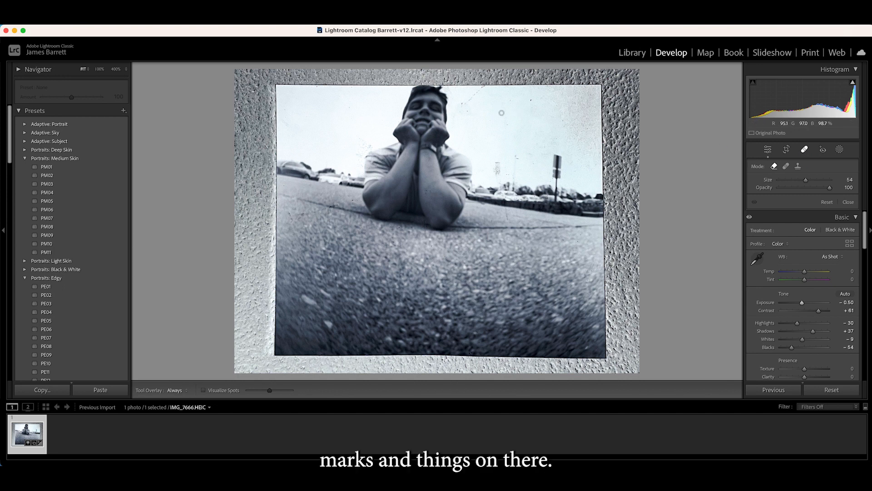
{"action": "scroll", "coordinate": [502, 113], "scroll_direction": "down", "scroll_amount": 3}
{"action": "scroll", "coordinate": [523, 102], "scroll_direction": "up", "scroll_amount": 2}
{"action": "left_click", "coordinate": [530, 99]}
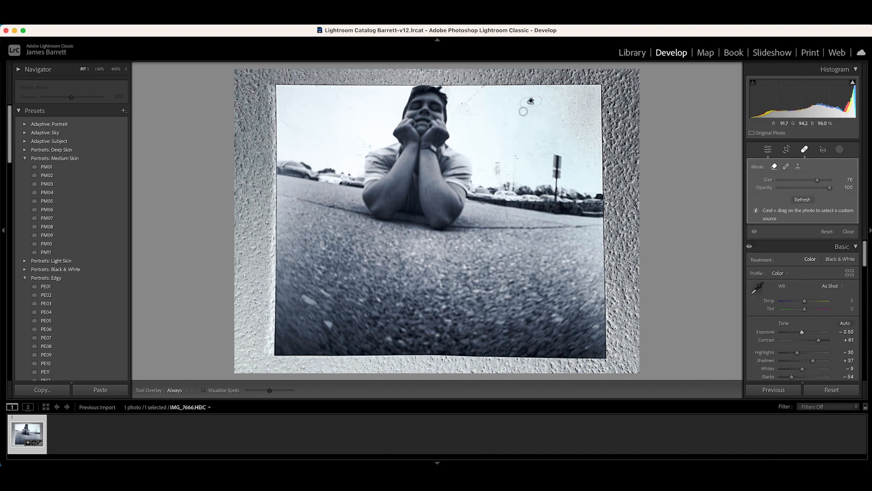
{"action": "left_click_drag", "start_coordinate": [468, 109], "coordinate": [482, 89]}
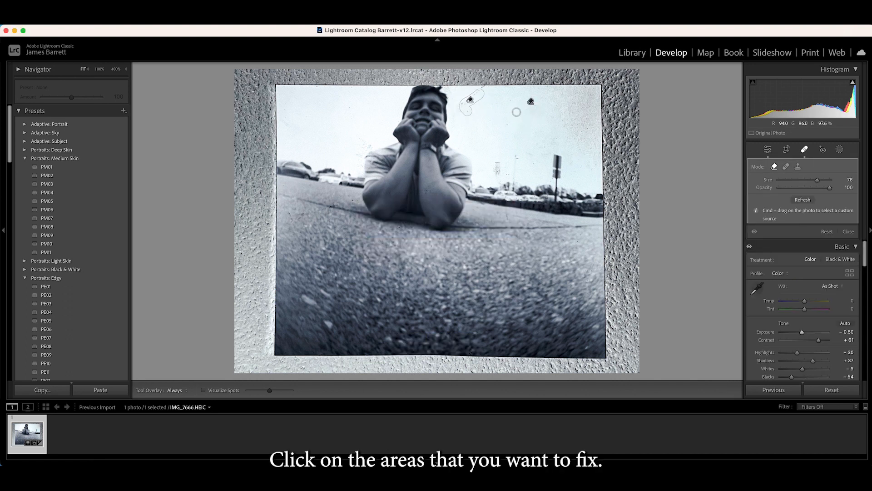
{"action": "left_click", "coordinate": [509, 124]}
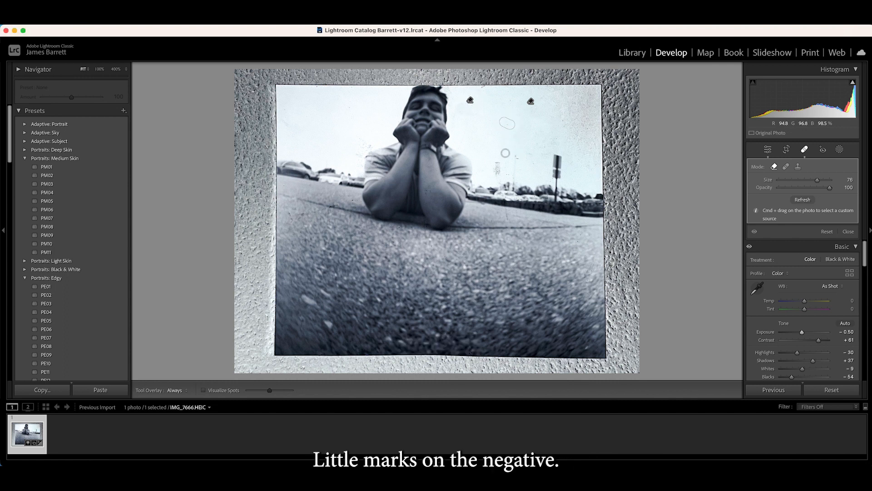
{"action": "left_click", "coordinate": [496, 170]}
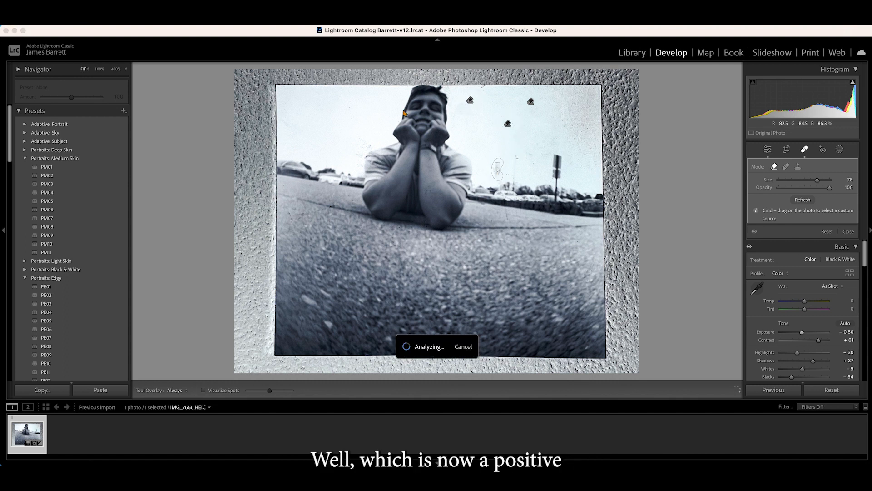
{"action": "left_click", "coordinate": [350, 108]}
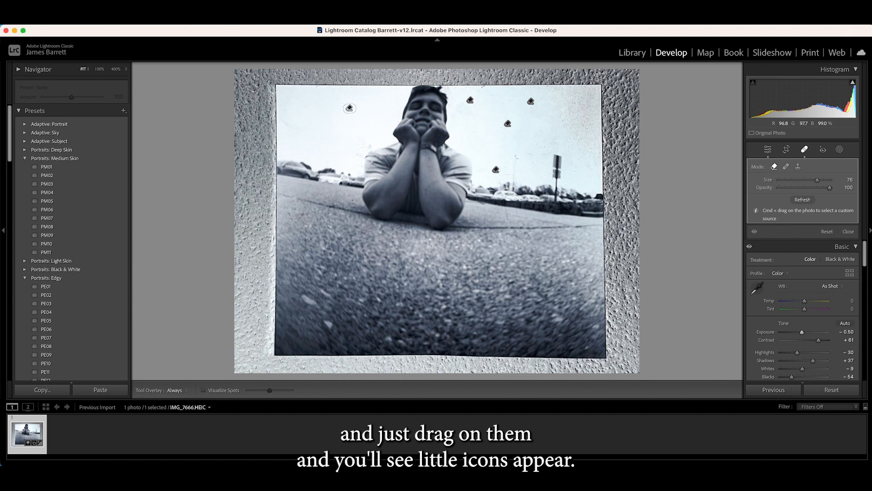
Remove the marks on the pavement beside the man's arm and near the print's far edge, and finish the spot removal
{"action": "left_click", "coordinate": [350, 201]}
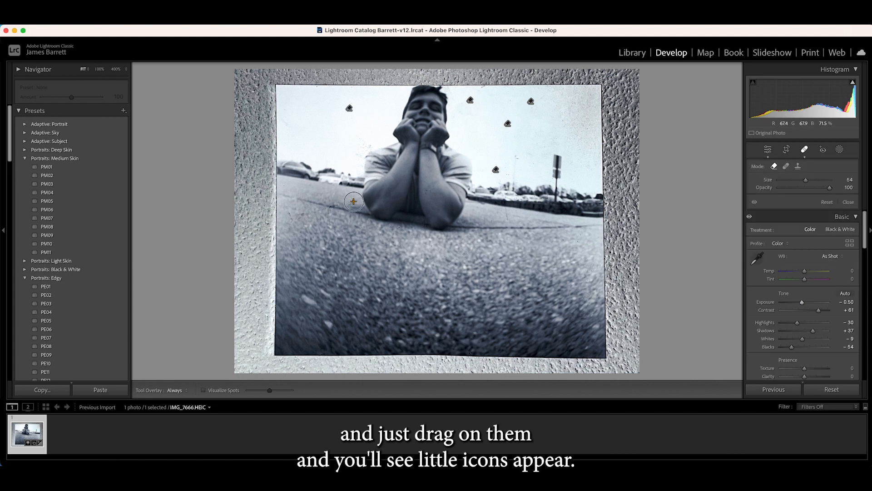
{"action": "left_click", "coordinate": [581, 240]}
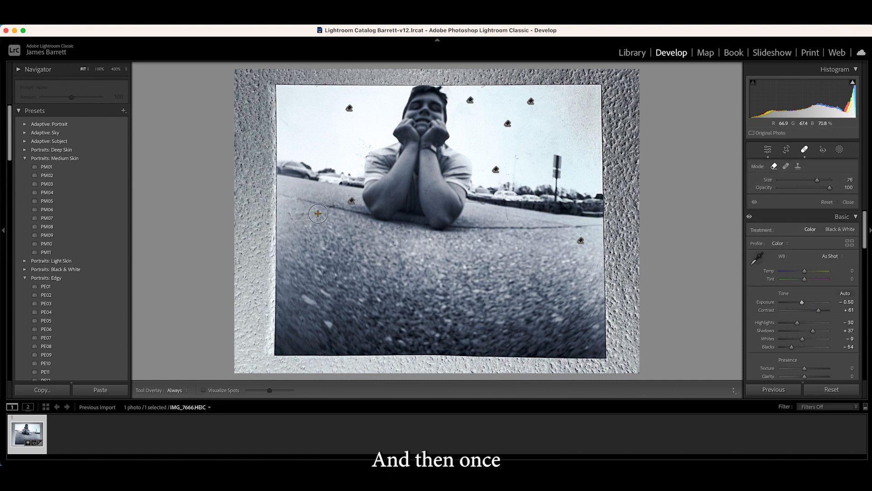
{"action": "left_click_drag", "start_coordinate": [317, 213], "coordinate": [326, 212]}
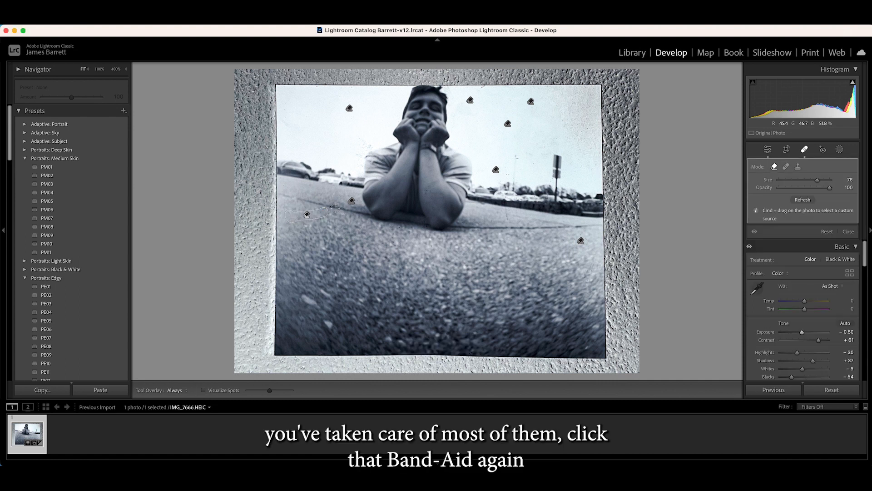
{"action": "left_click", "coordinate": [805, 150]}
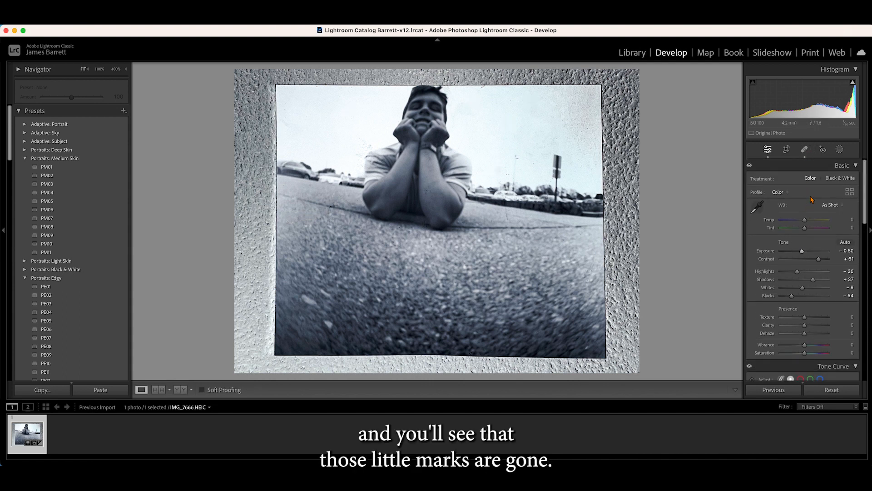
Crop the photo with a Custom, unlocked aspect ratio to the inside of the print, cutting off the textured background on all sides
{"action": "left_click", "coordinate": [786, 150]}
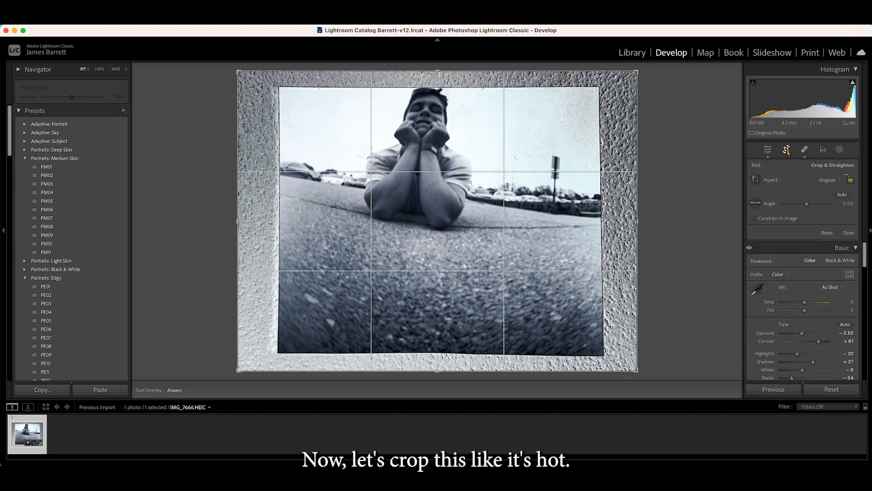
{"action": "left_click", "coordinate": [840, 183]}
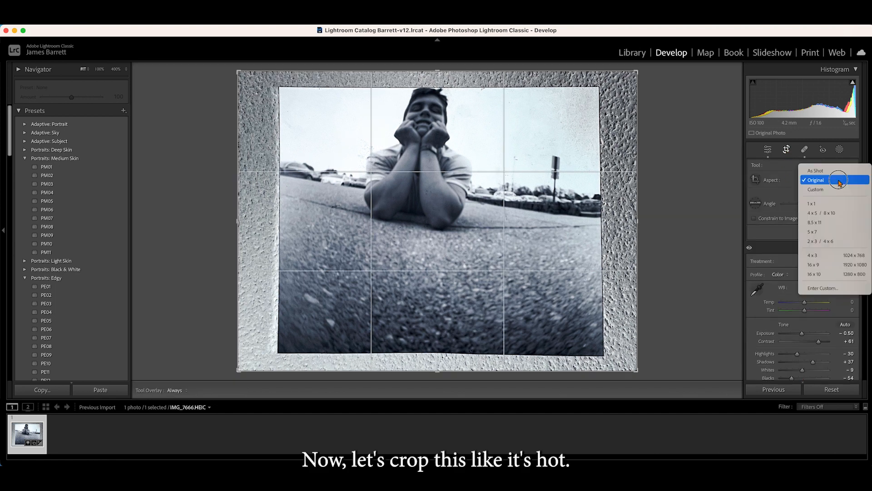
{"action": "left_click", "coordinate": [830, 190]}
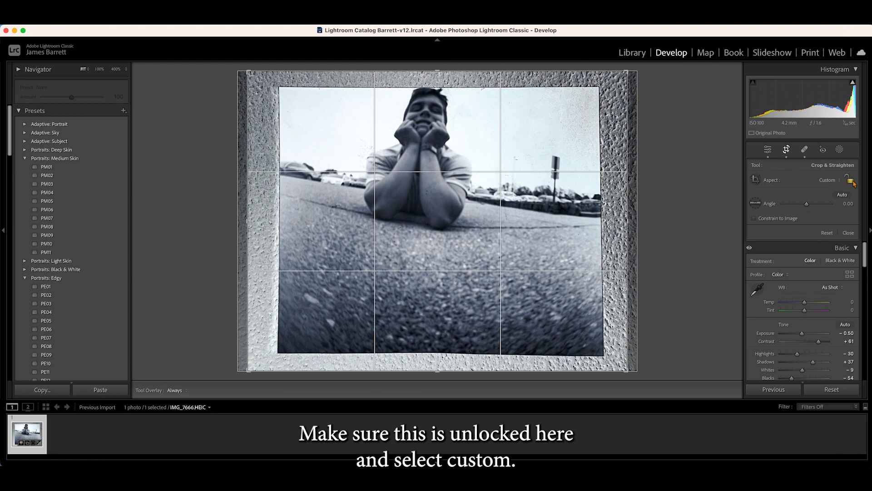
{"action": "left_click_drag", "start_coordinate": [626, 73], "coordinate": [612, 81]}
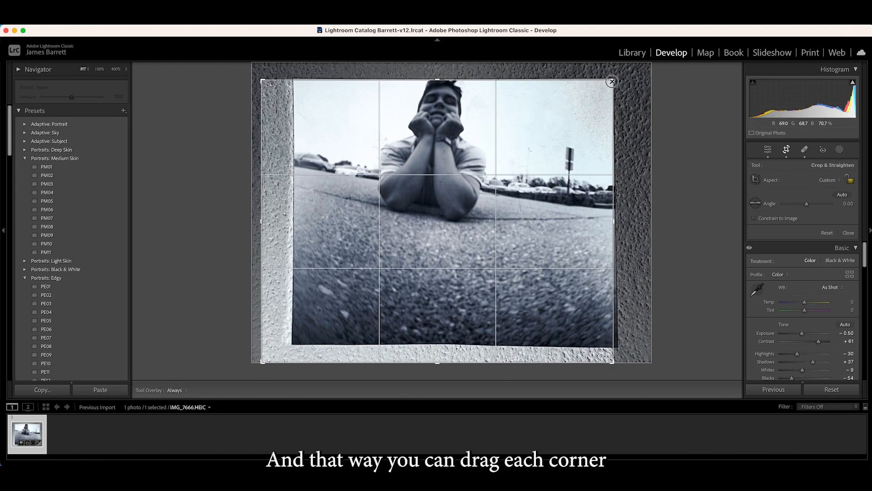
{"action": "left_click_drag", "start_coordinate": [263, 81], "coordinate": [279, 83]}
{"action": "left_click_drag", "start_coordinate": [289, 364], "coordinate": [282, 352]}
{"action": "left_click_drag", "start_coordinate": [595, 350], "coordinate": [595, 351]}
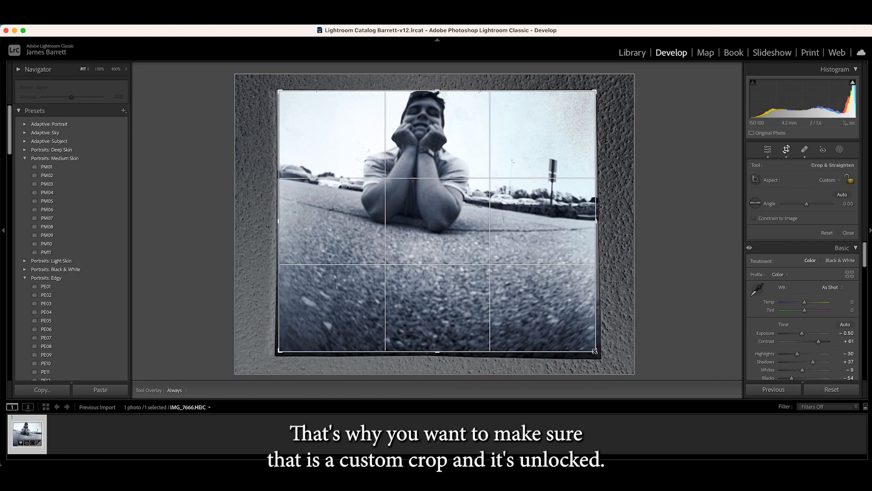
{"action": "key", "text": "Return"}
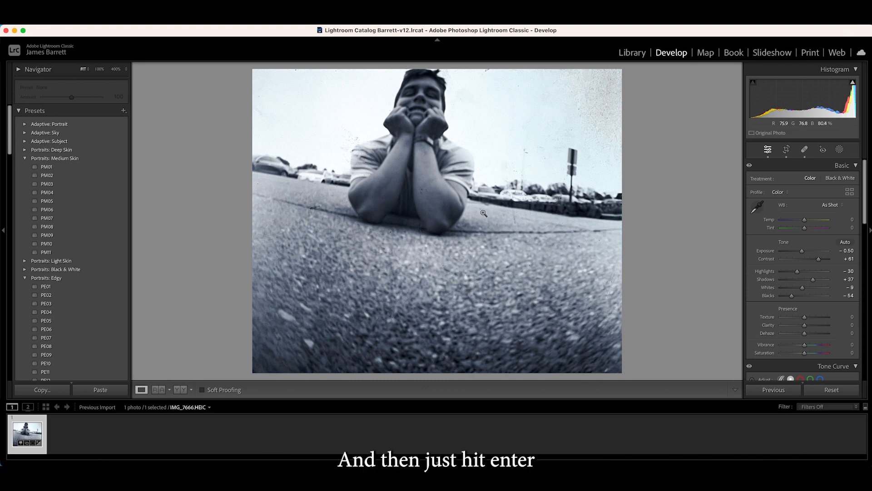
Set Texture to +42 and Clarity to +16, and convert the photo's treatment to Black & White after comparing it with Color
{"action": "scroll", "coordinate": [818, 243], "scroll_direction": "down", "scroll_amount": 4}
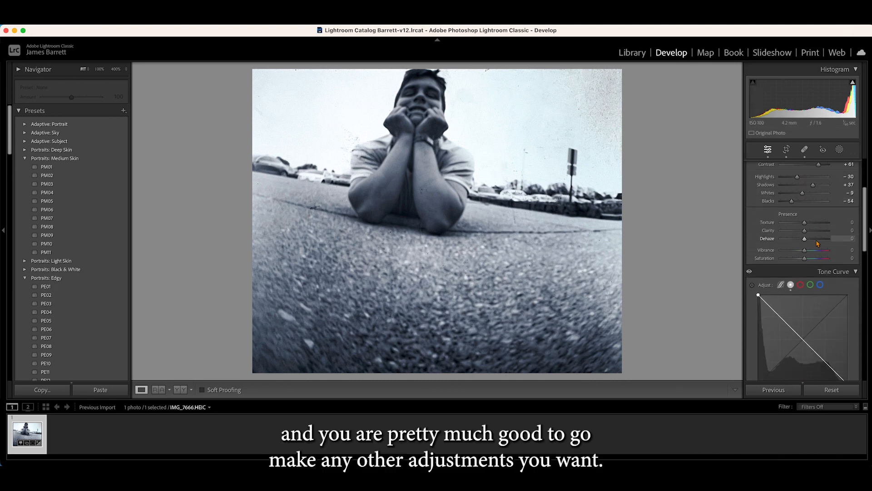
{"action": "mouse_move", "coordinate": [805, 230]}
{"action": "left_mouse_down"}
{"action": "mouse_move", "coordinate": [795, 231]}
{"action": "mouse_move", "coordinate": [809, 234]}
{"action": "mouse_move", "coordinate": [810, 222]}
{"action": "left_mouse_up"}
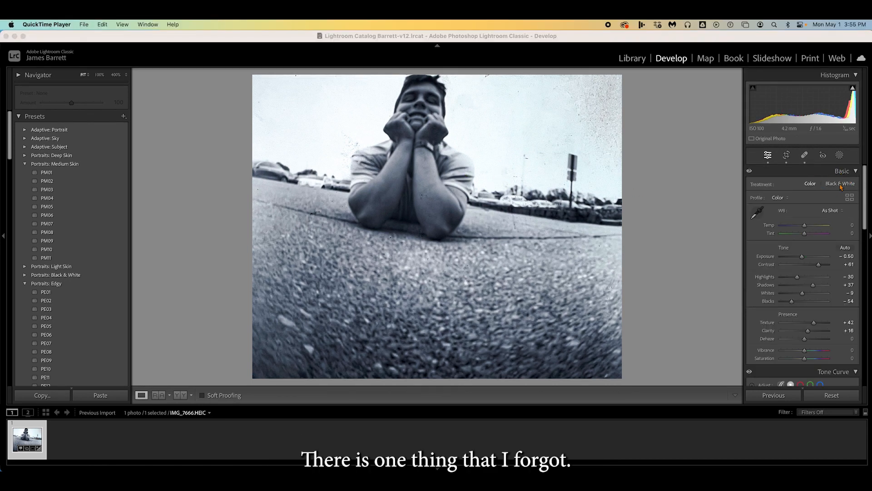
{"action": "left_click", "coordinate": [840, 184]}
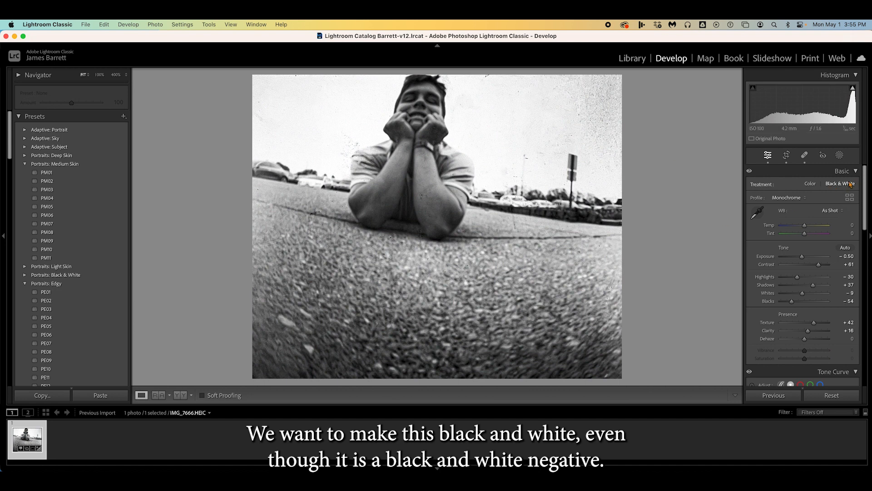
{"action": "left_click", "coordinate": [810, 183]}
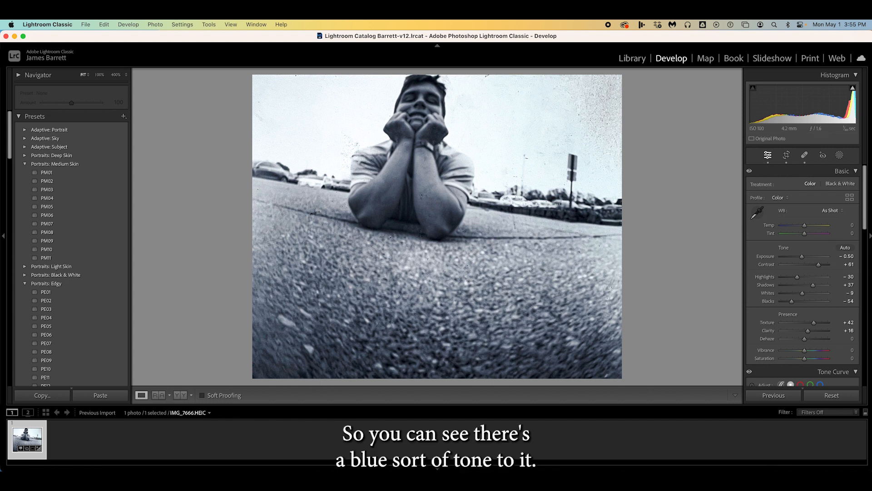
{"action": "left_click", "coordinate": [840, 184]}
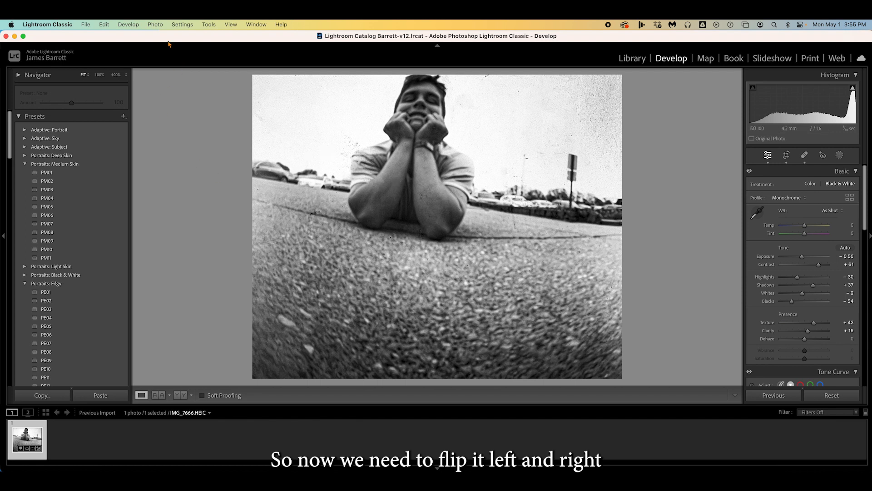
Flip the photo horizontally
{"action": "left_click", "coordinate": [157, 24]}
{"action": "mouse_move", "coordinate": [132, 26]}
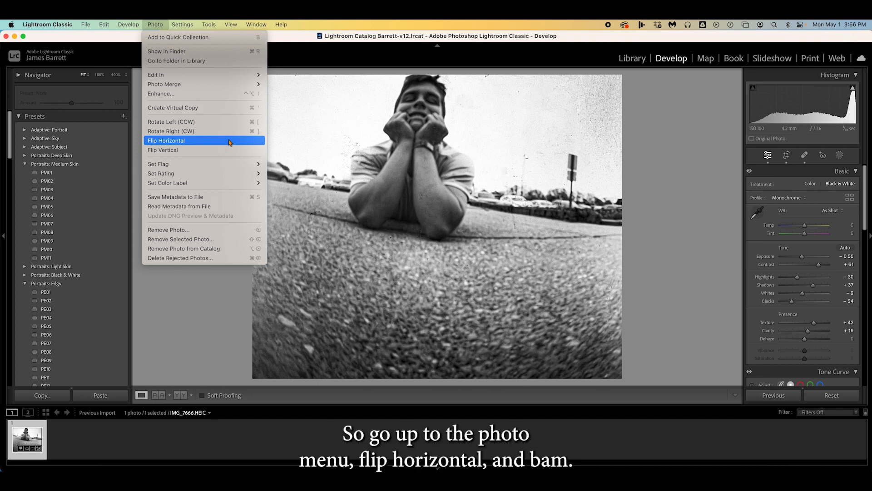
{"action": "left_click", "coordinate": [229, 143]}
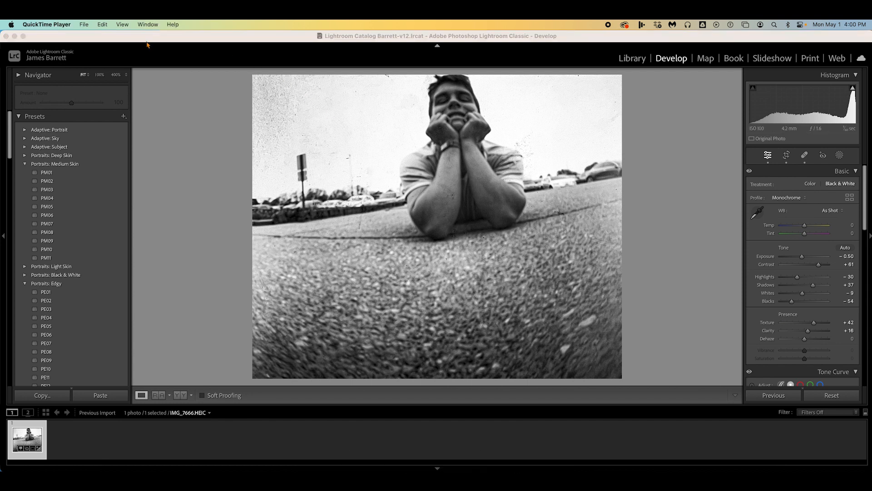
Open the export settings for the photo and set the destination to the same folder as the original, in the subfolder Edit
{"action": "left_click", "coordinate": [88, 36]}
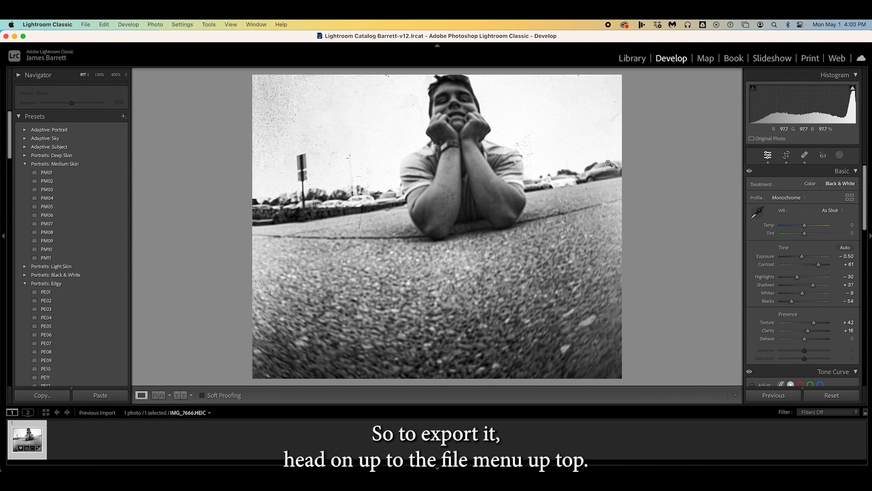
{"action": "left_click", "coordinate": [87, 25]}
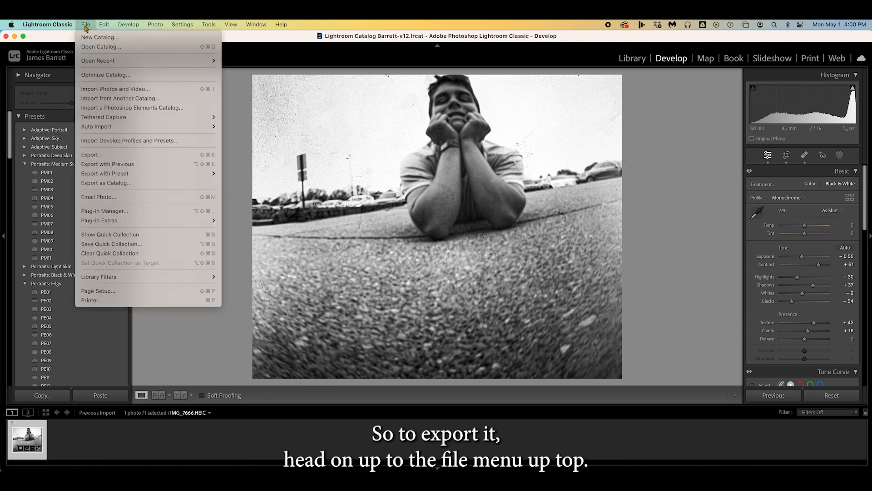
{"action": "left_click", "coordinate": [147, 157]}
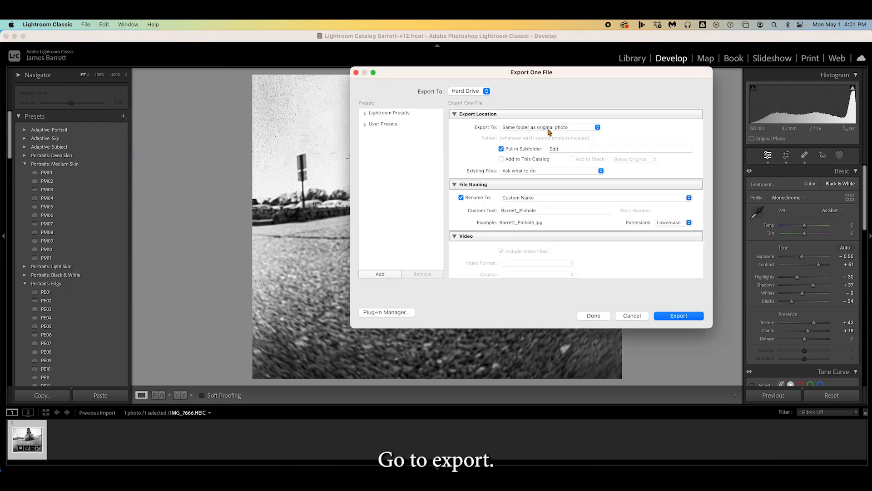
{"action": "left_click", "coordinate": [549, 127]}
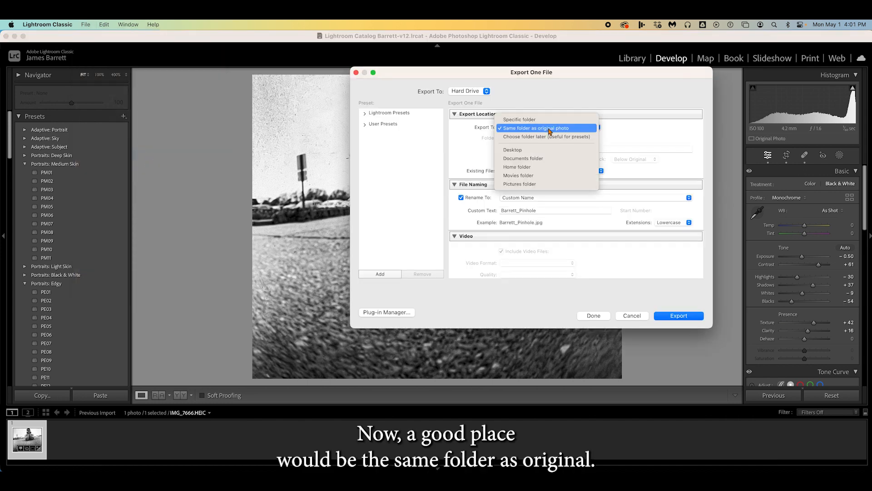
{"action": "left_click", "coordinate": [551, 130]}
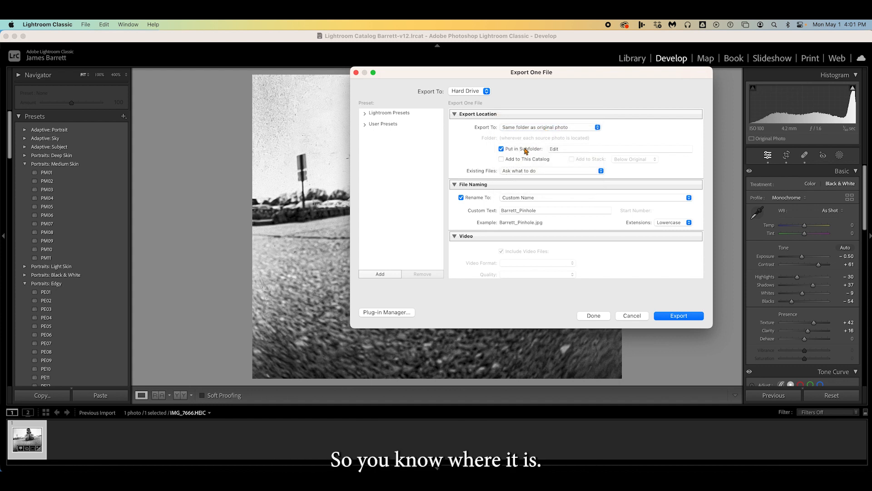
{"action": "left_click", "coordinate": [503, 149]}
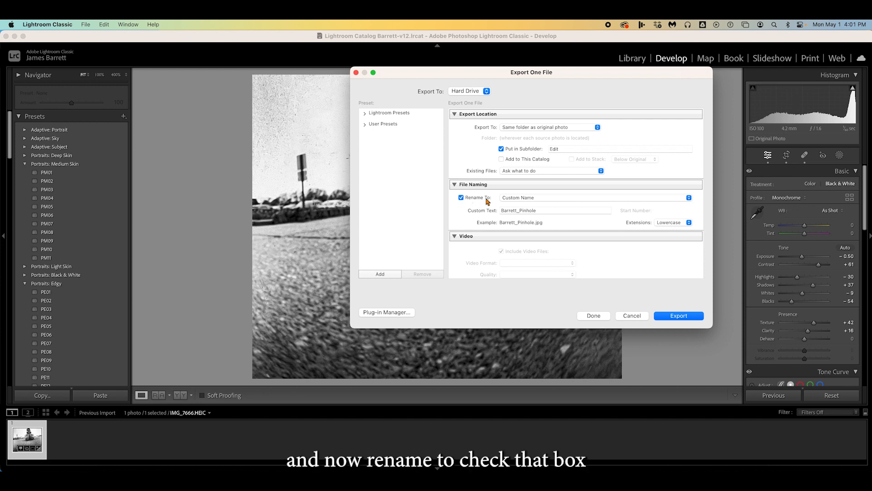
Rename the exported file with a Custom Name made of the photographer's last name plus _Pinhole, and export it, overwriting the existing file
{"action": "left_click", "coordinate": [523, 201]}
{"action": "left_click", "coordinate": [468, 203]}
{"action": "left_click", "coordinate": [462, 198]}
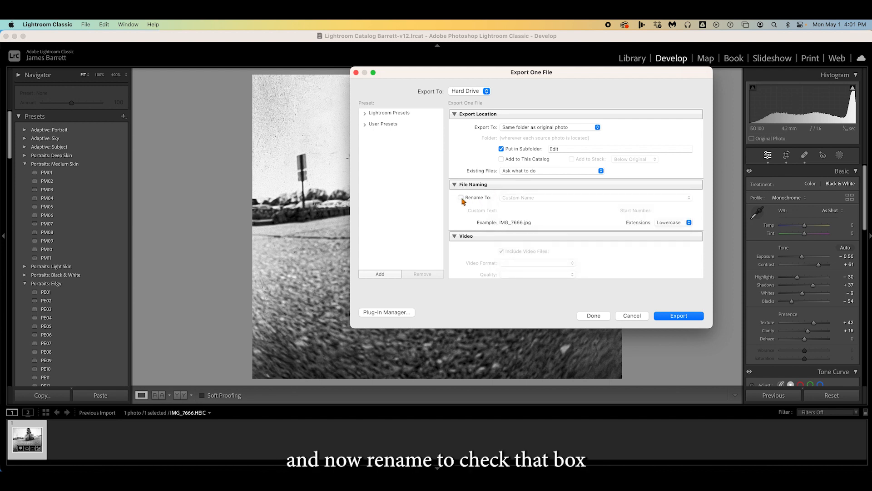
{"action": "left_click", "coordinate": [462, 198]}
{"action": "left_click", "coordinate": [523, 198]}
{"action": "left_click", "coordinate": [525, 200]}
{"action": "double_click", "coordinate": [517, 211]}
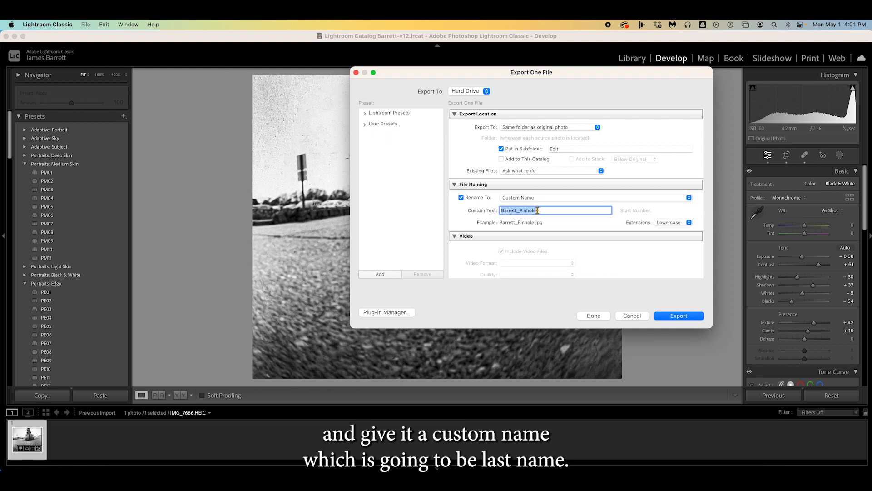
{"action": "left_click", "coordinate": [689, 318]}
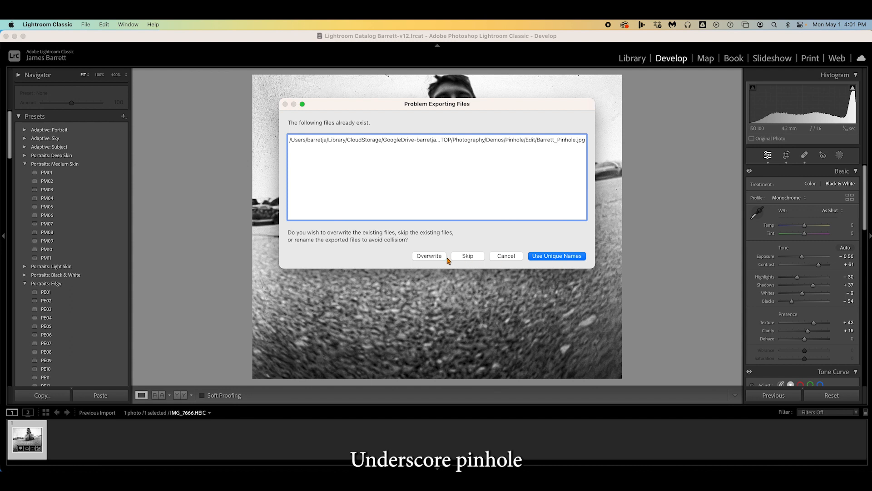
{"action": "left_click", "coordinate": [431, 257]}
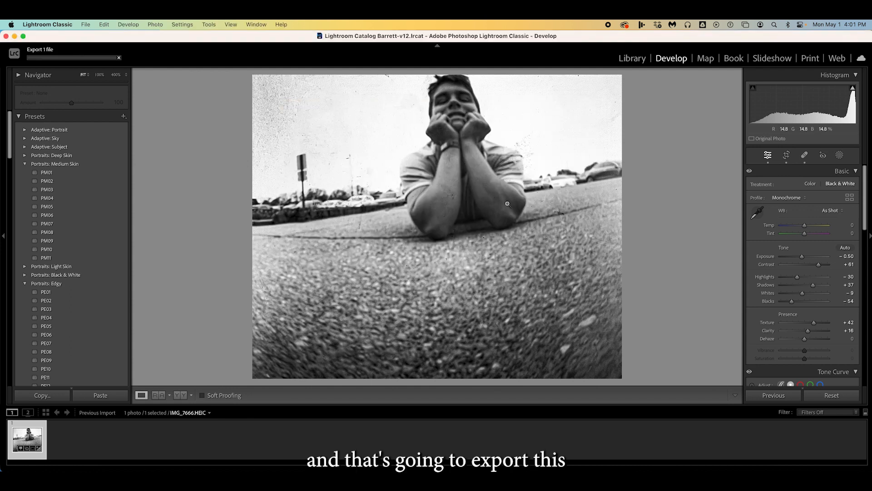